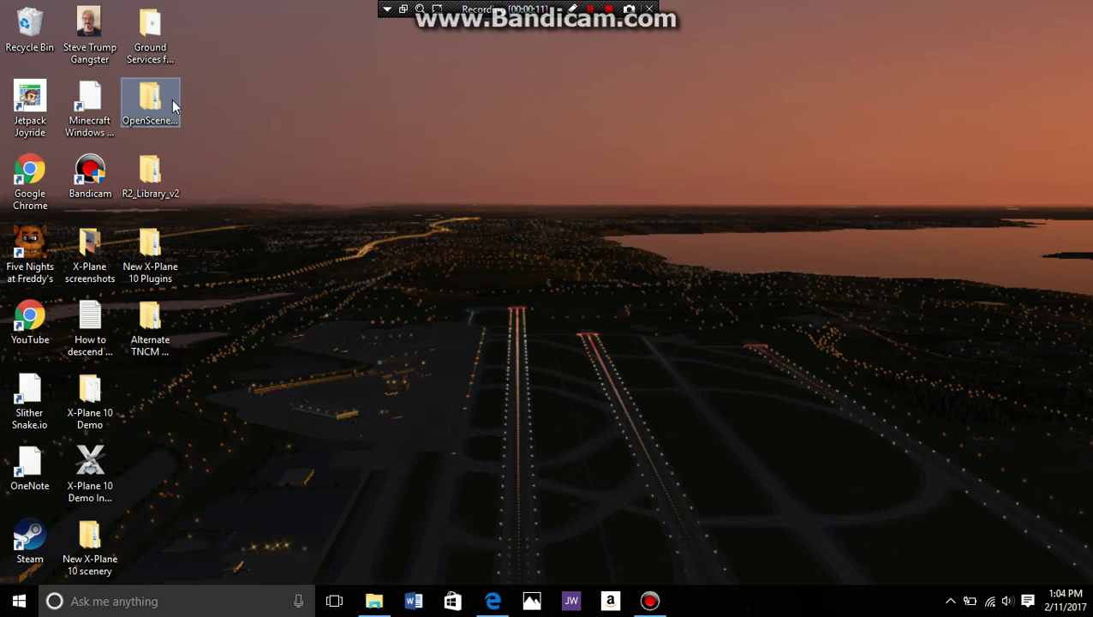
Step: Move the OpenSceneryX-Installer-Windows folder out to the middle of the desktop
drag(170, 100, 628, 248)
click(579, 274)
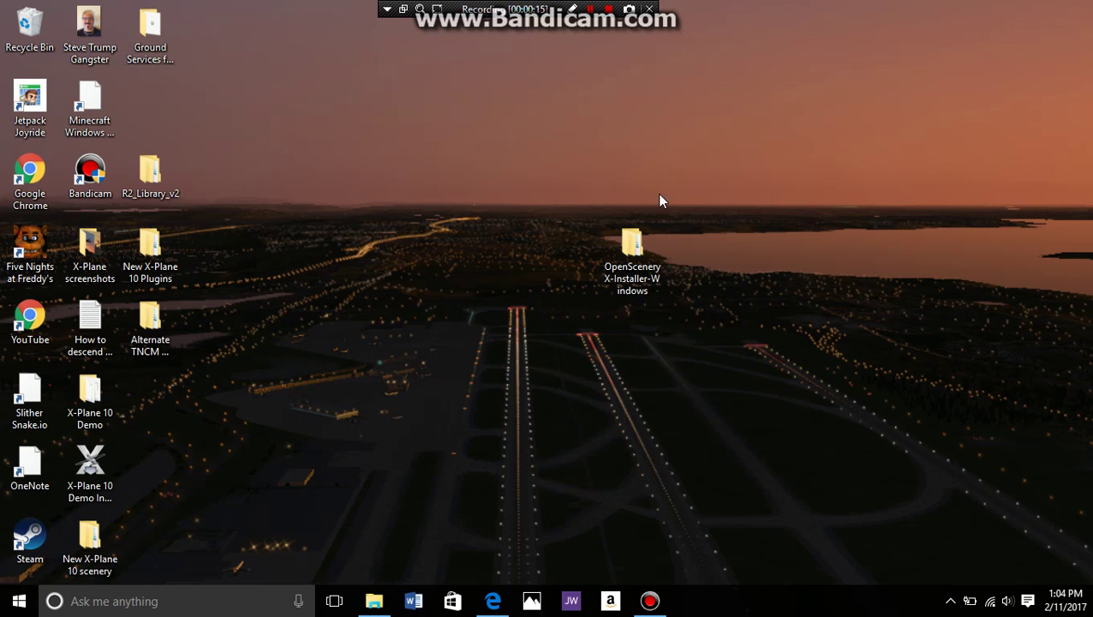
Step: Review the installer download links on the OpenSceneryX page in Edge, then minimize Edge
click(492, 600)
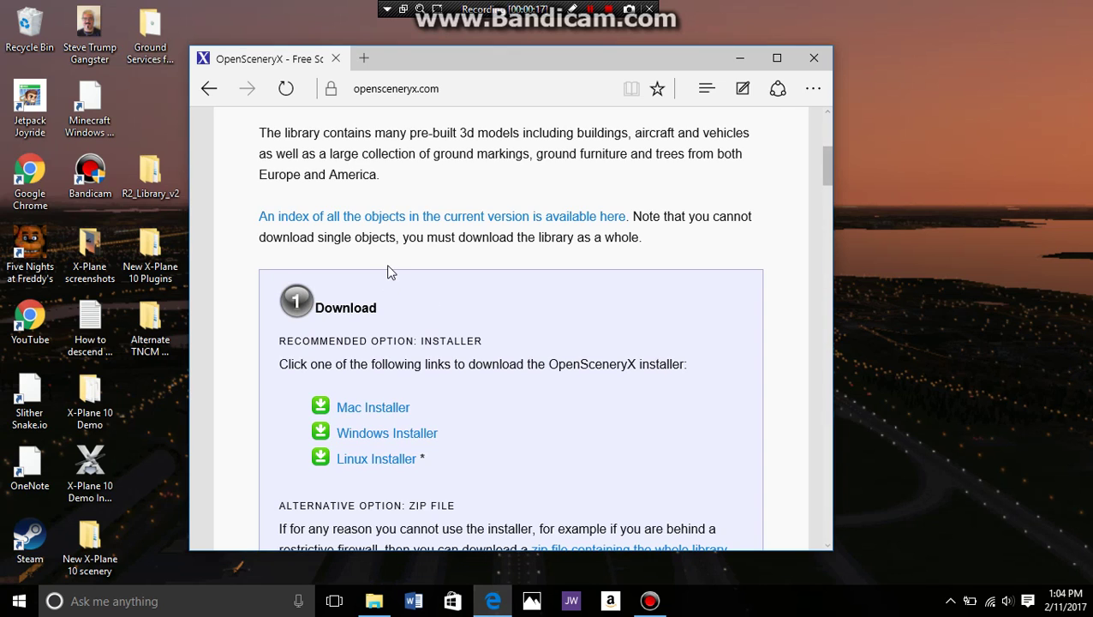
scroll(387, 272, down, 2)
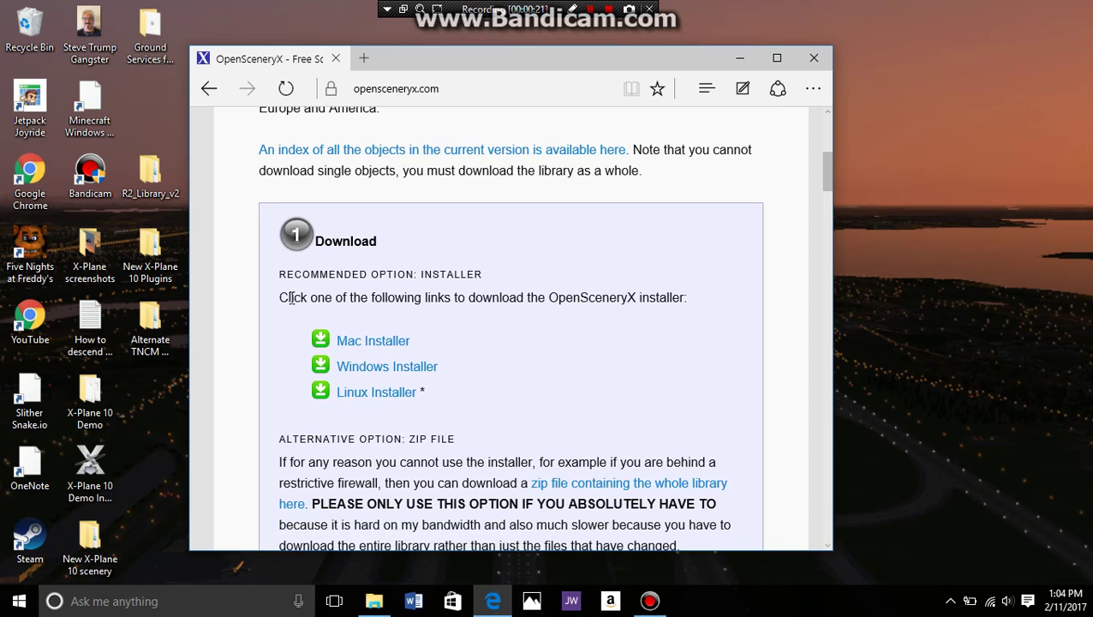
drag(330, 329, 371, 414)
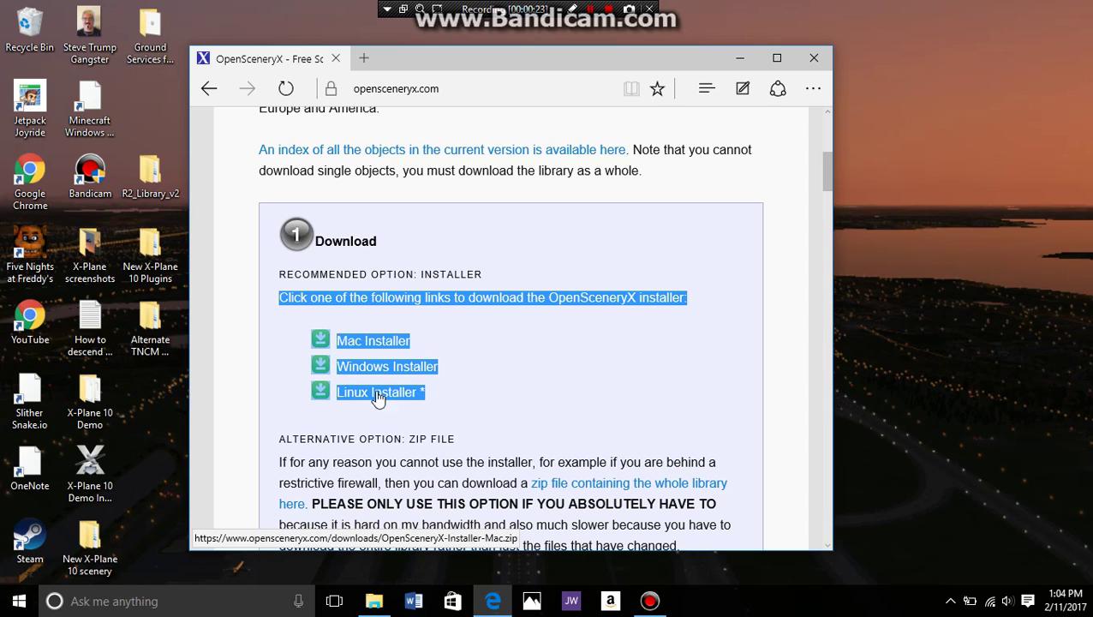
click(454, 380)
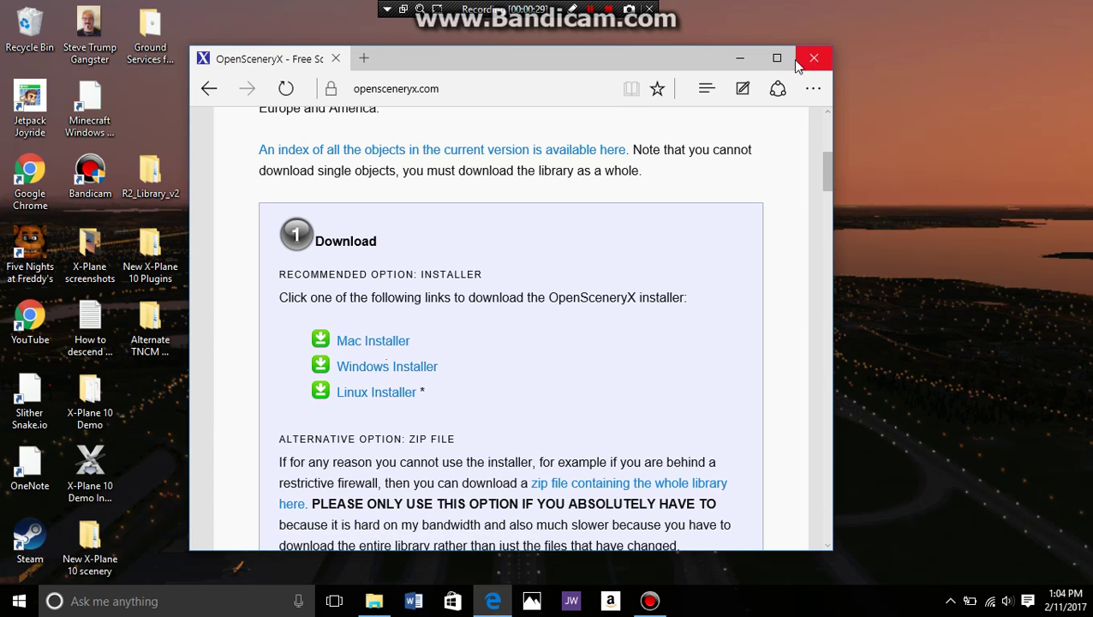
click(741, 66)
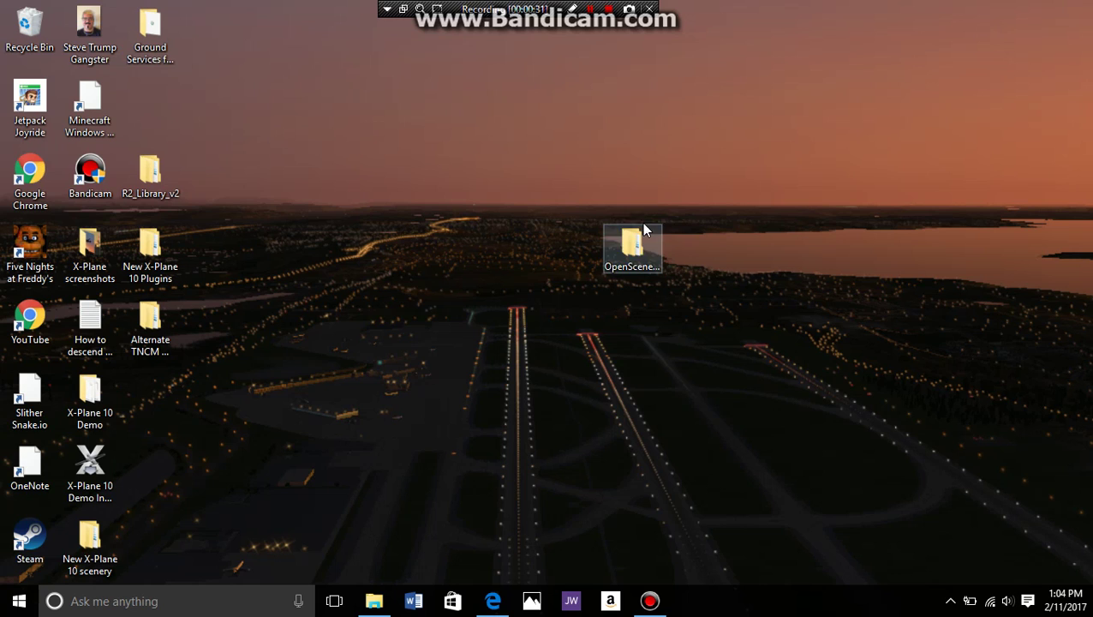
Step: Open OpenSceneryX-Installer-Windows, then its OpenSceneryX Installer subfolder
drag(669, 247, 651, 257)
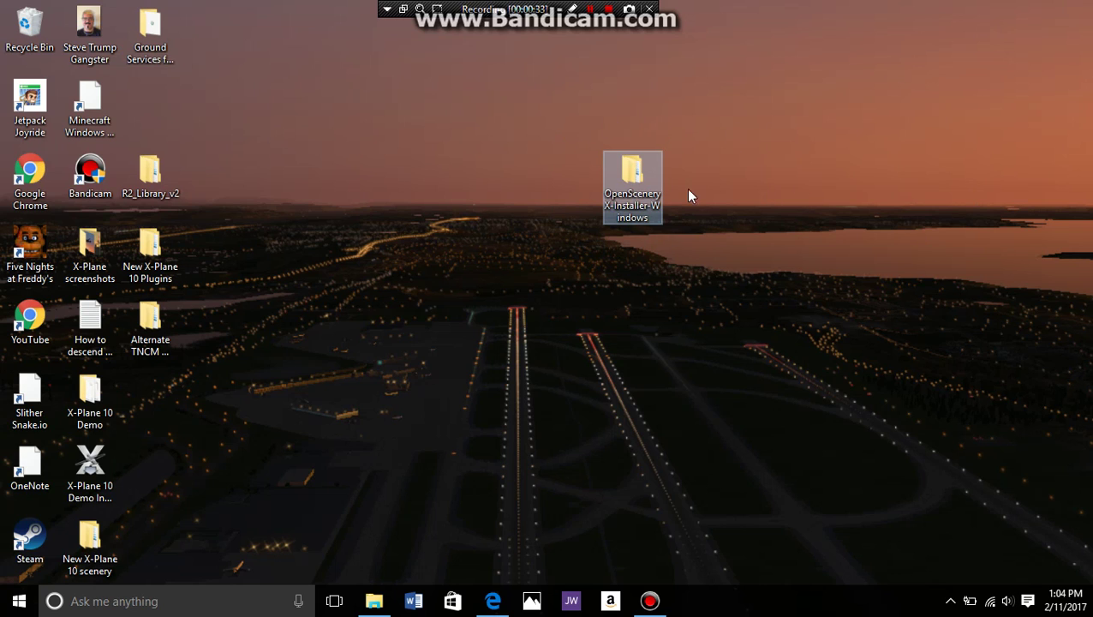
double_click(634, 185)
double_click(493, 112)
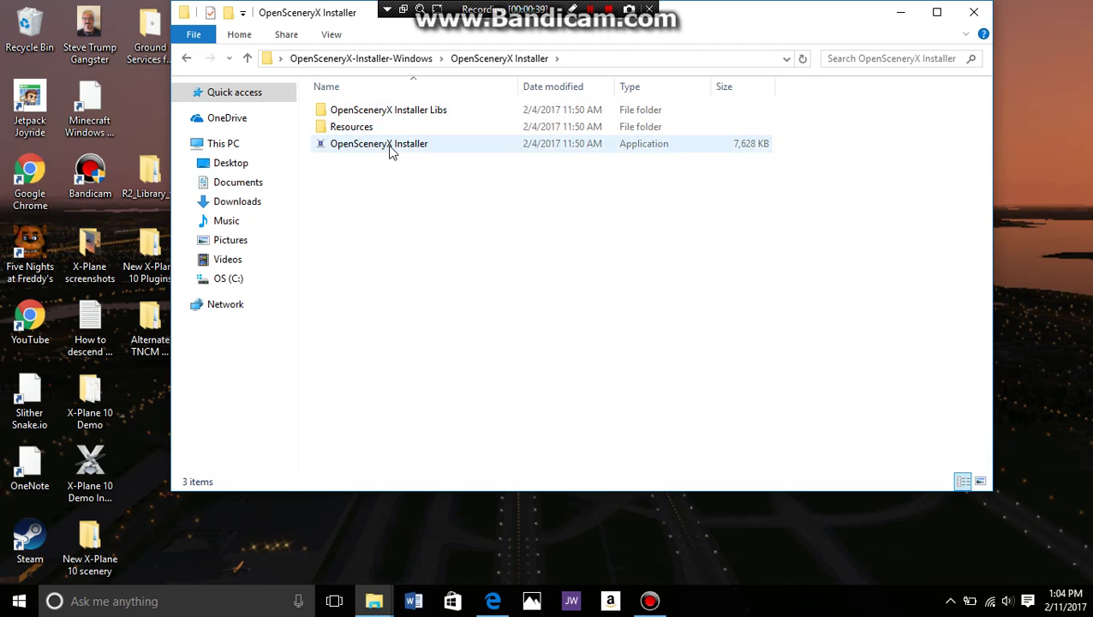
Step: Launch the OpenSceneryX Installer, glance at the OpenSceneryX introduction in Edge, and return to the wizard
double_click(396, 146)
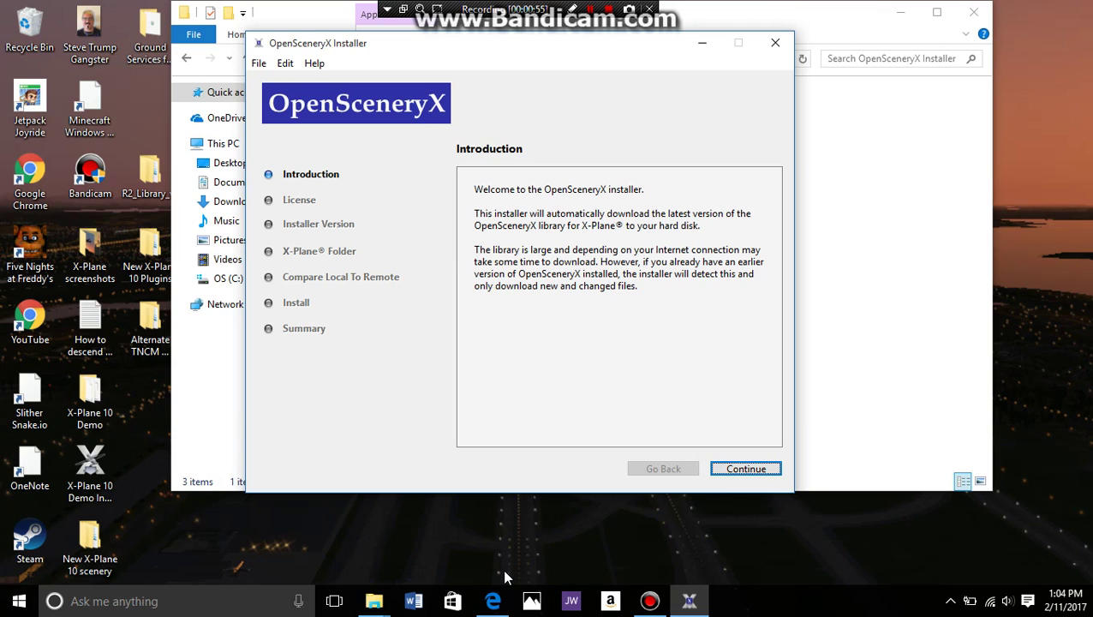
mouse_move(493, 600)
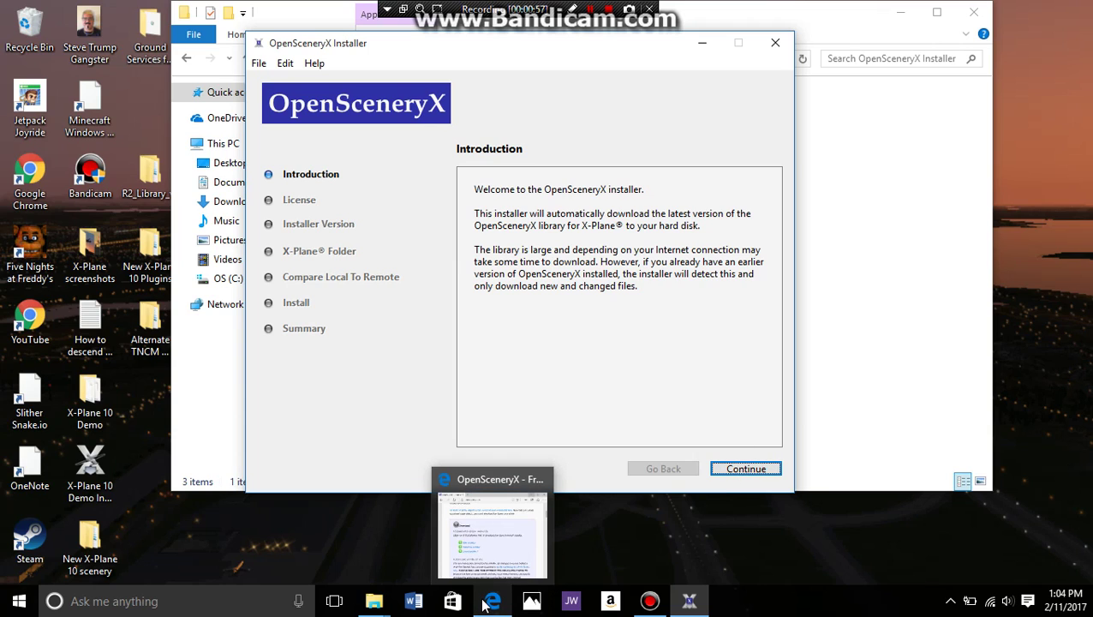
click(485, 605)
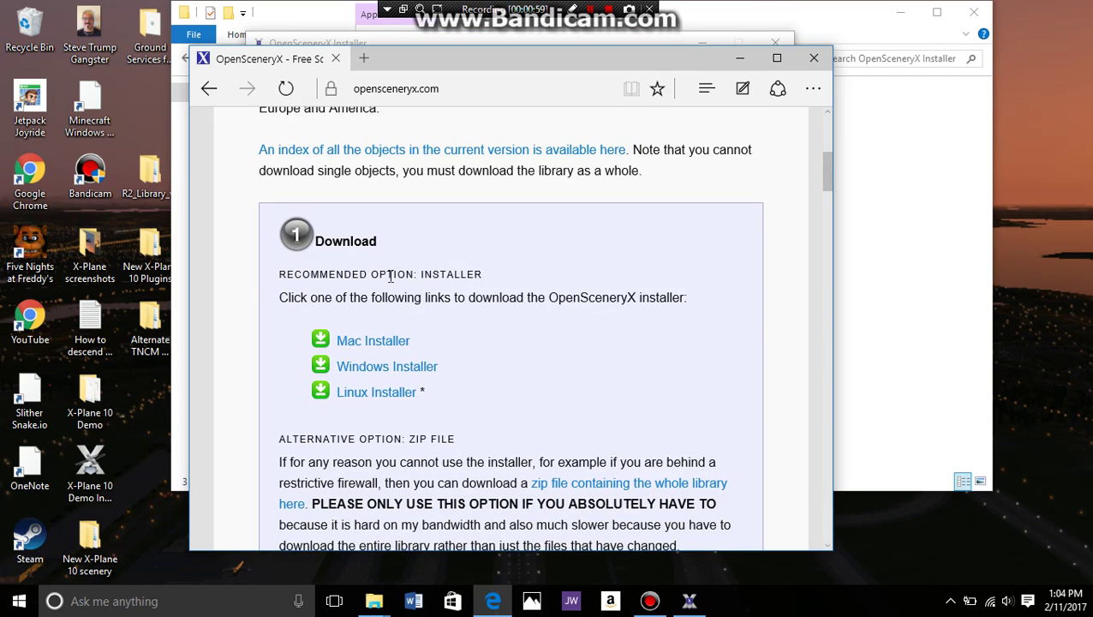
scroll(394, 287, up, 2)
scroll(395, 291, up, 2)
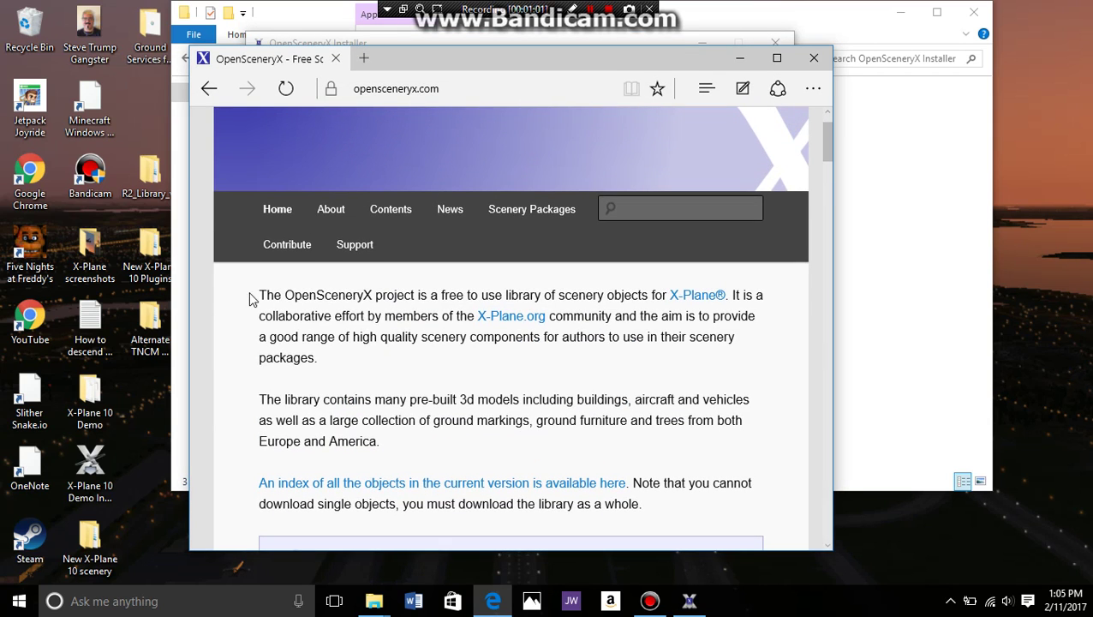
drag(310, 325, 626, 484)
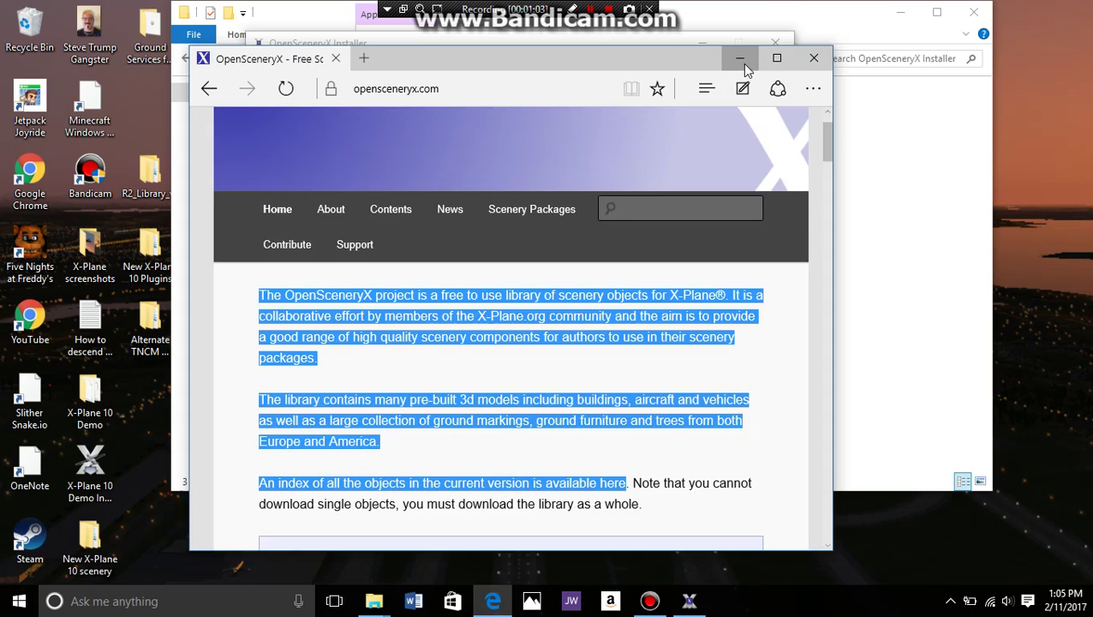
click(724, 40)
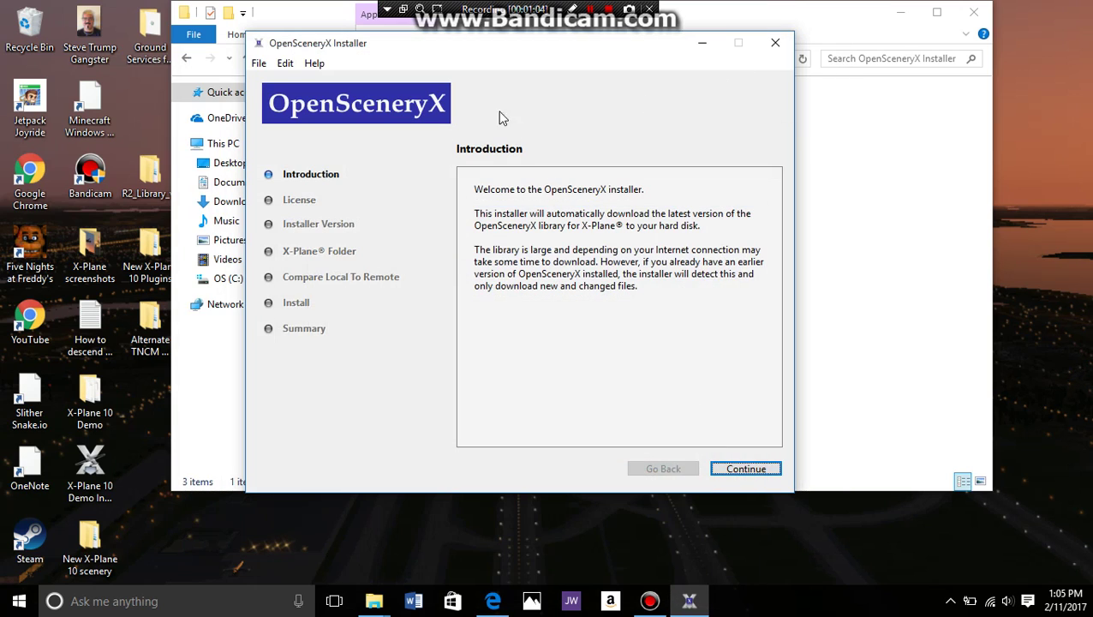
Step: Continue past Introduction, agree to the license, and keep the default X-Plane folder
click(757, 473)
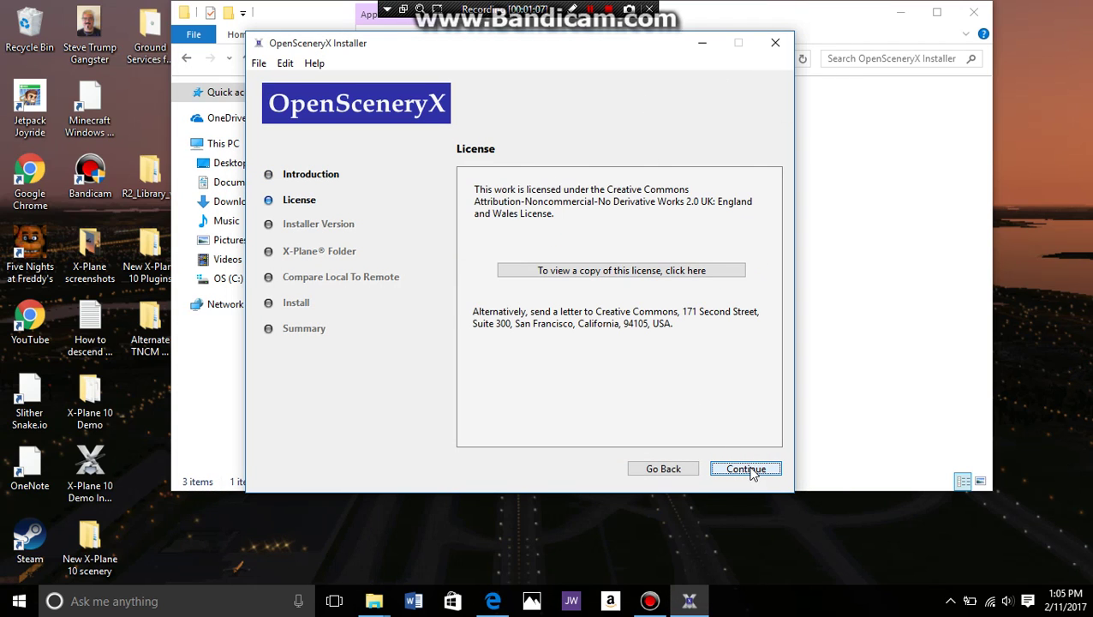
click(750, 474)
click(752, 418)
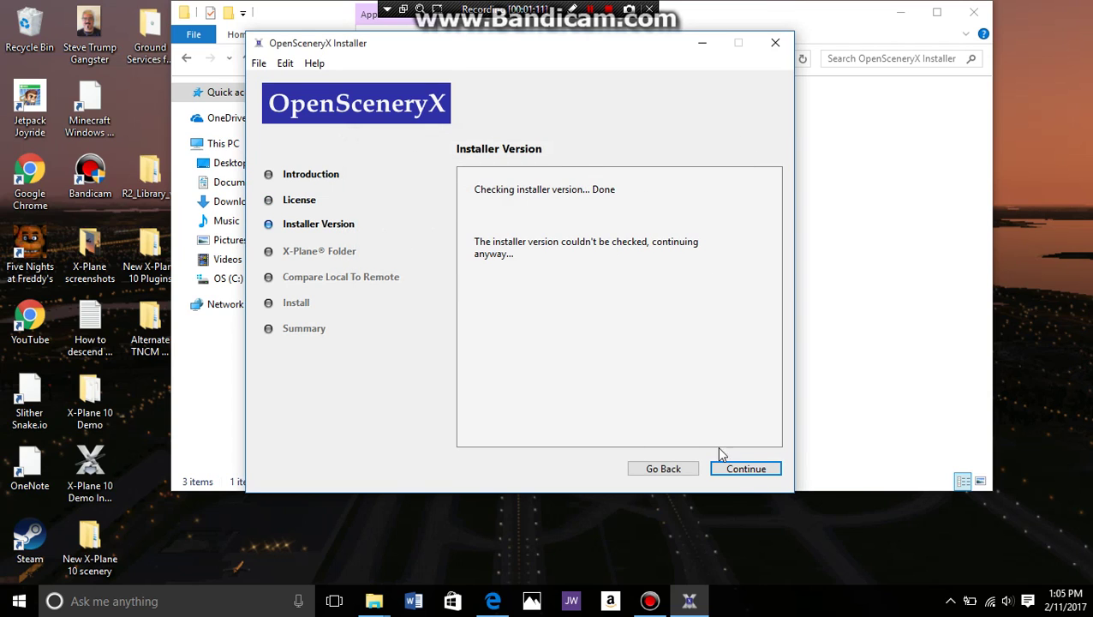
click(737, 471)
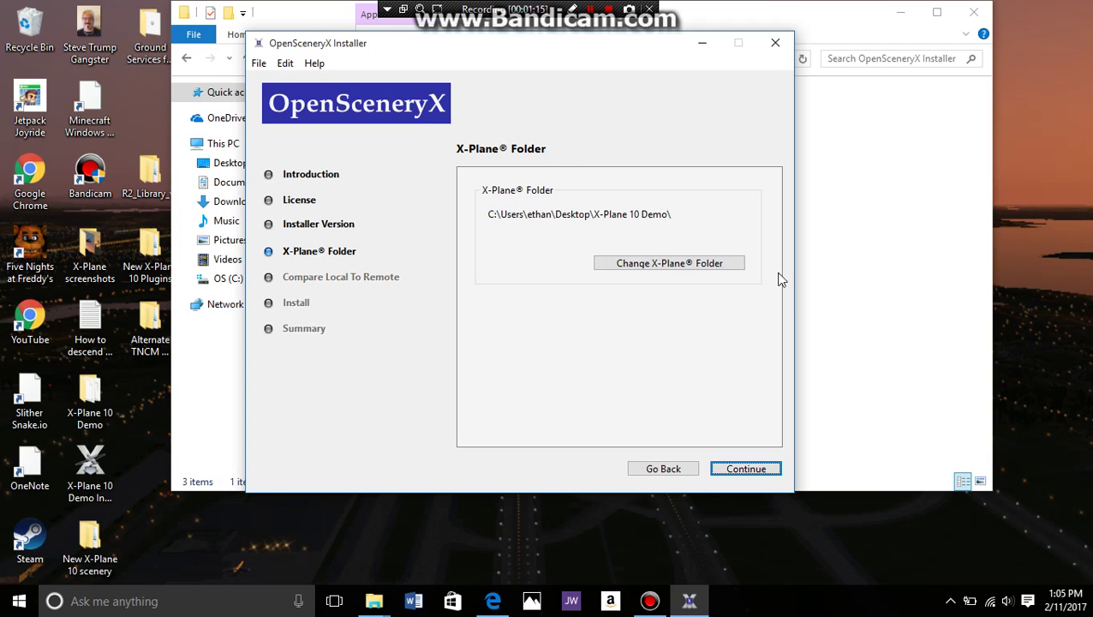
click(747, 469)
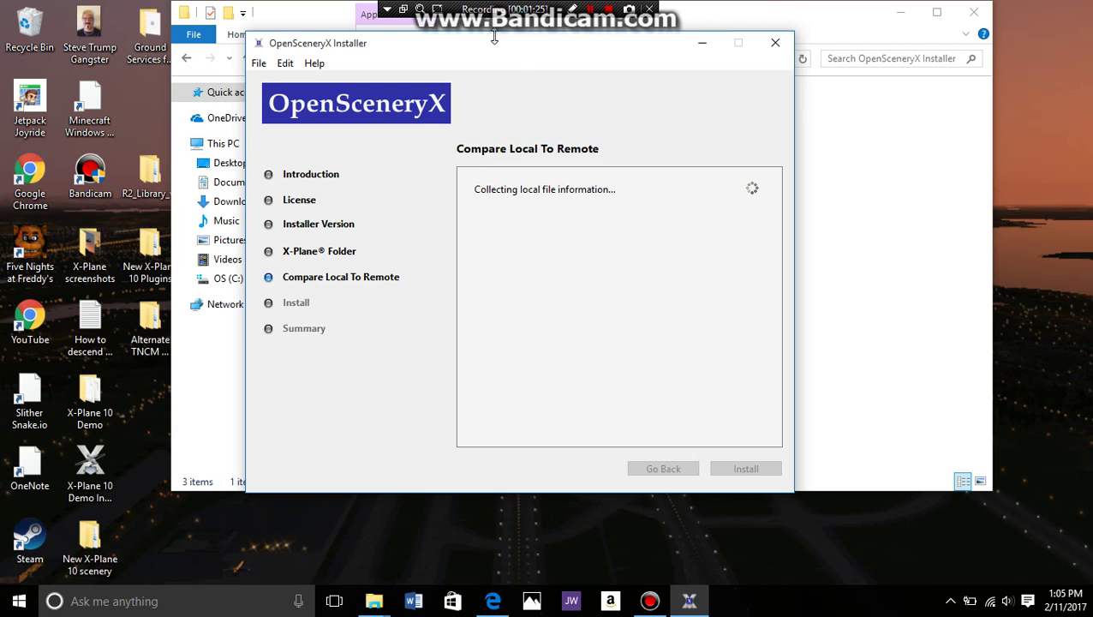
Step: Open the X-Plane 10 Demo folder and peek into its Resources folder
drag(509, 37, 744, 44)
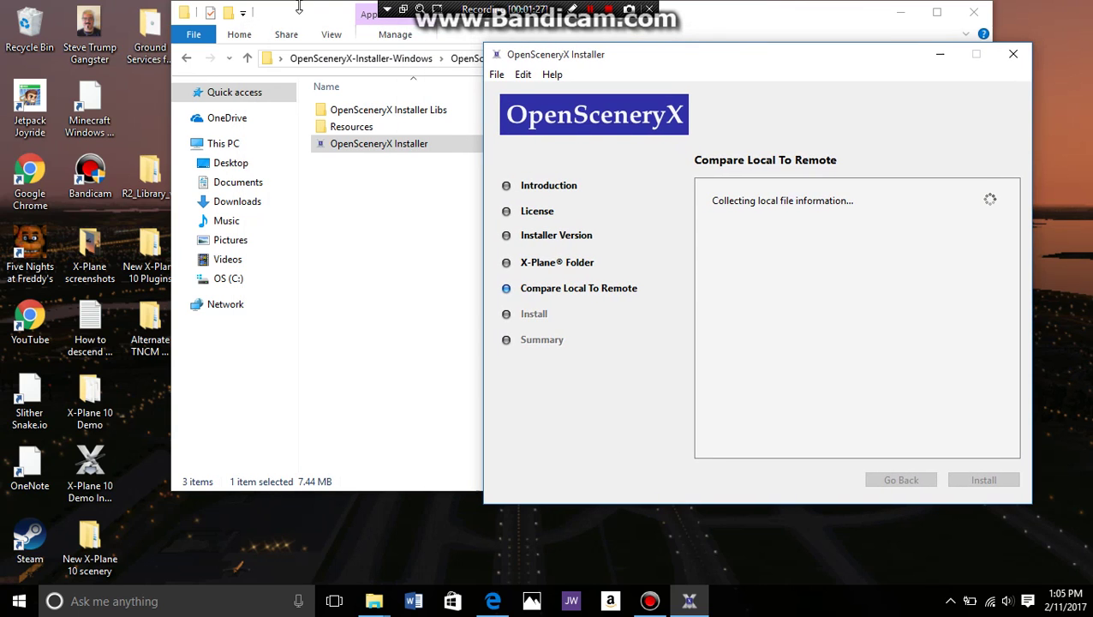
drag(658, 39, 660, 49)
drag(734, 41, 873, 76)
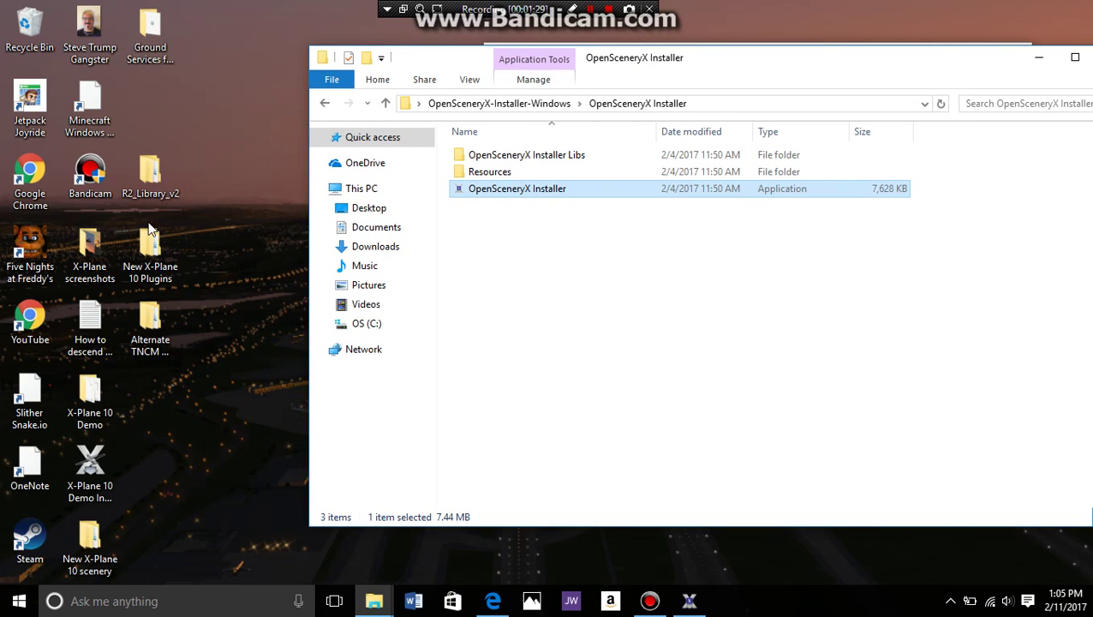
double_click(94, 386)
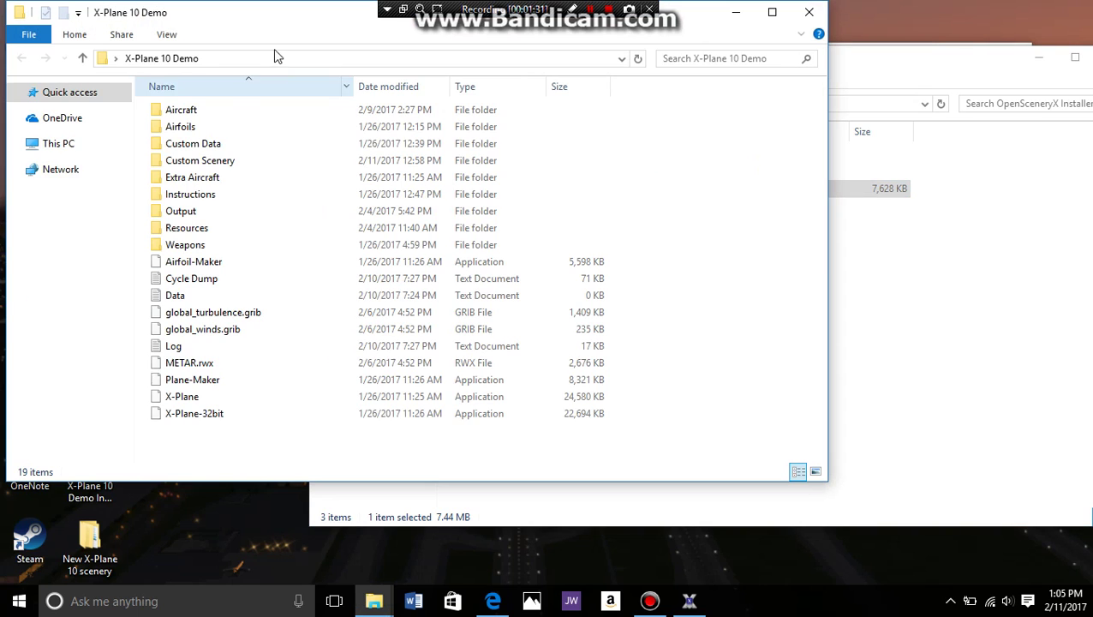
drag(253, 11, 480, 66)
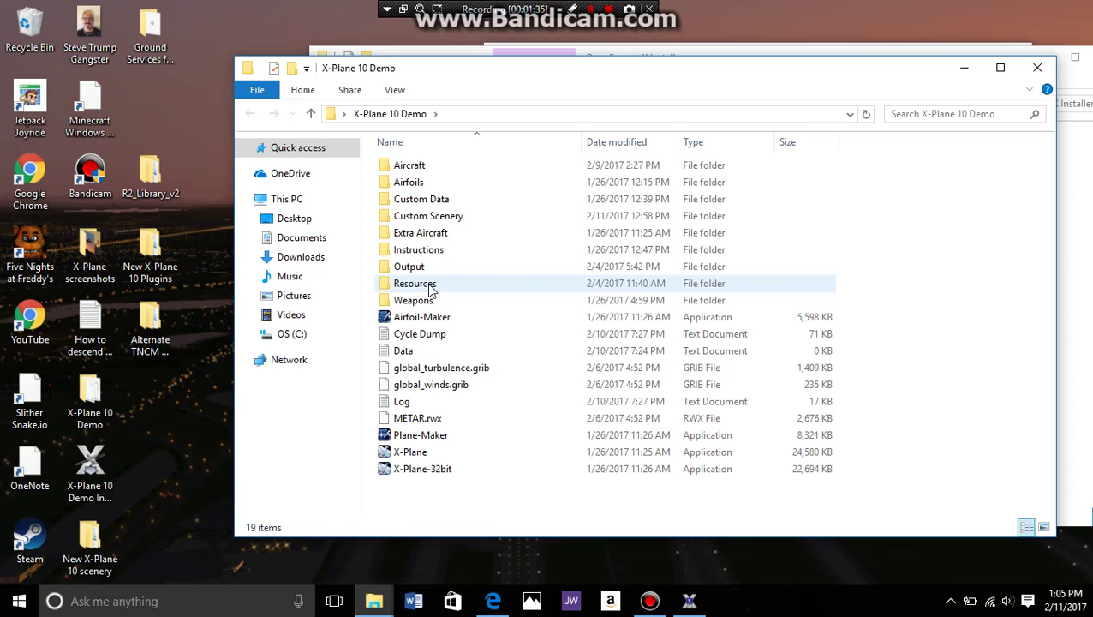
double_click(431, 291)
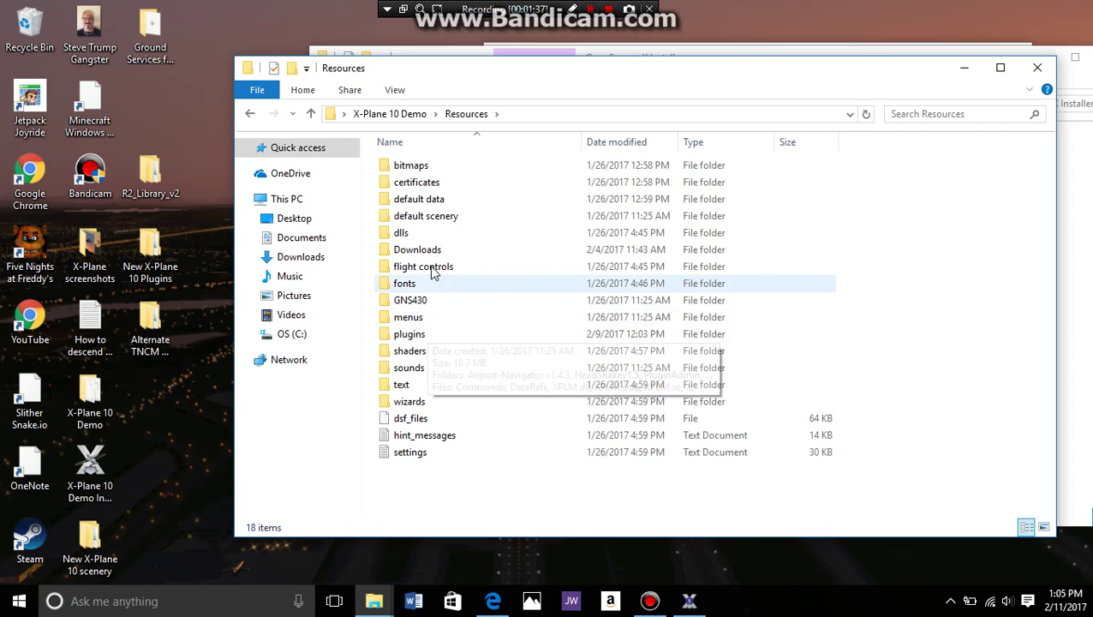
click(251, 121)
Step: Open Custom Scenery and confirm the OpenSceneryX folder holds the library contents
double_click(429, 216)
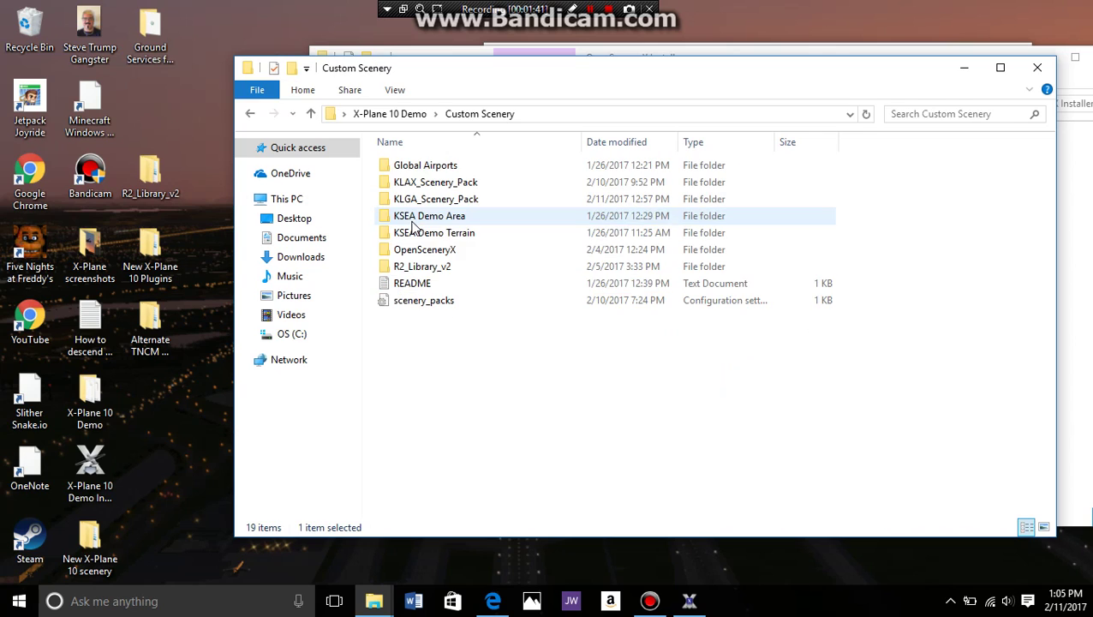
click(424, 253)
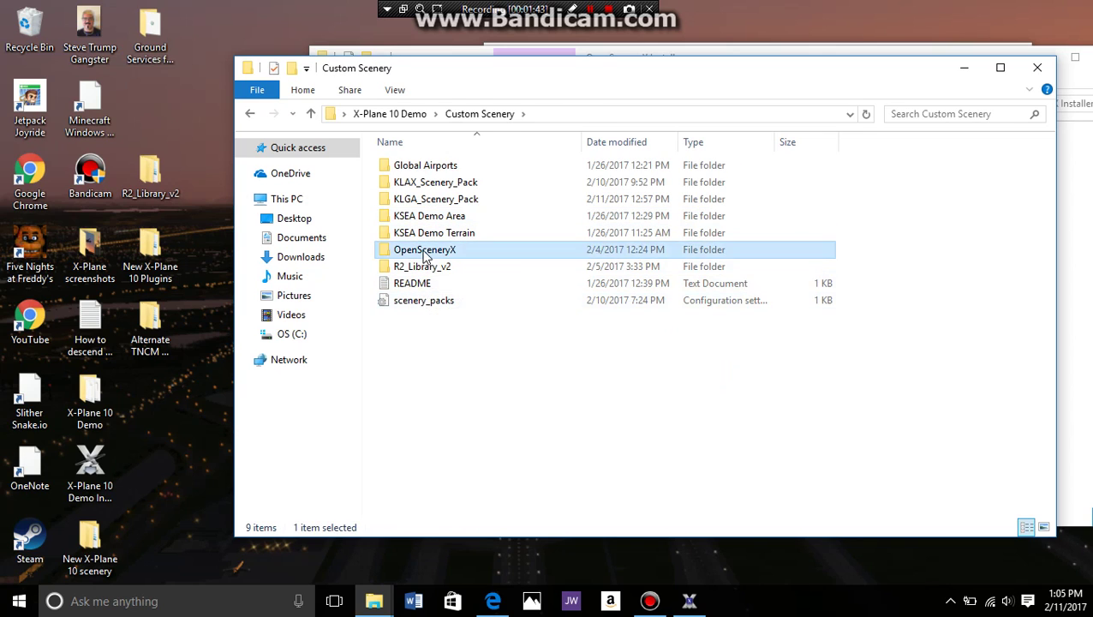
double_click(424, 253)
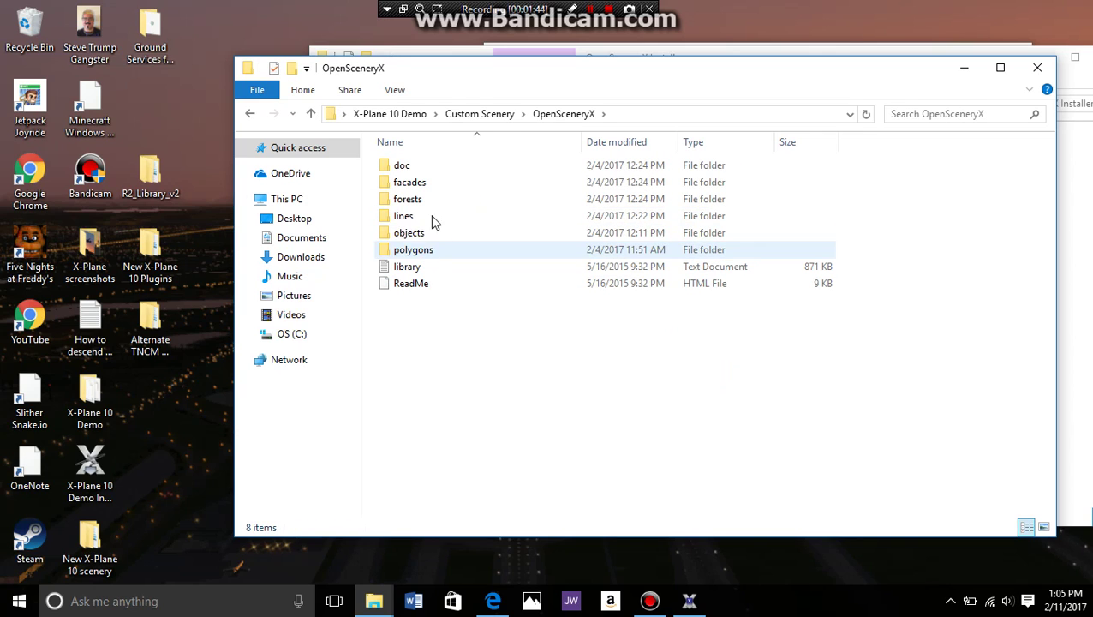
click(251, 115)
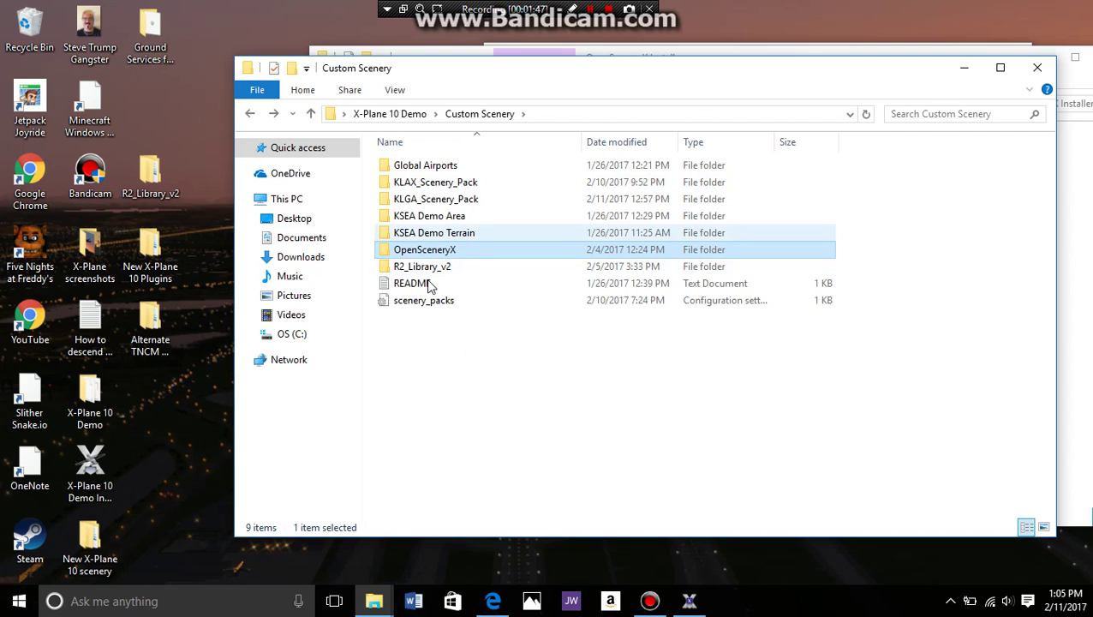
Step: Close the Custom Scenery window and the OpenSceneryX Installer wizard
click(1038, 68)
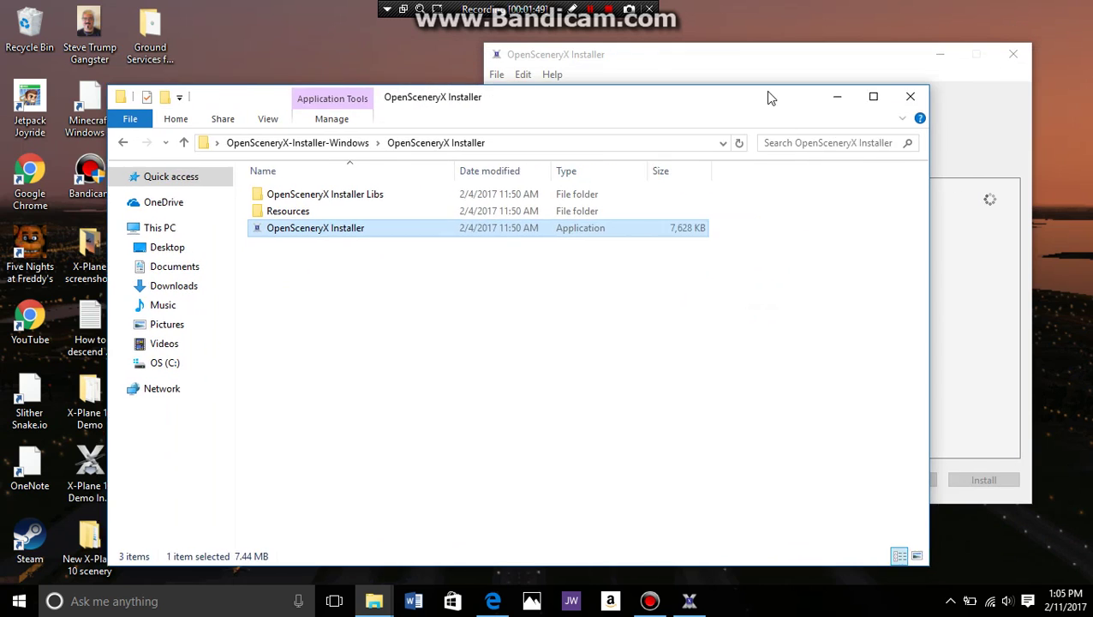
drag(770, 97, 861, 57)
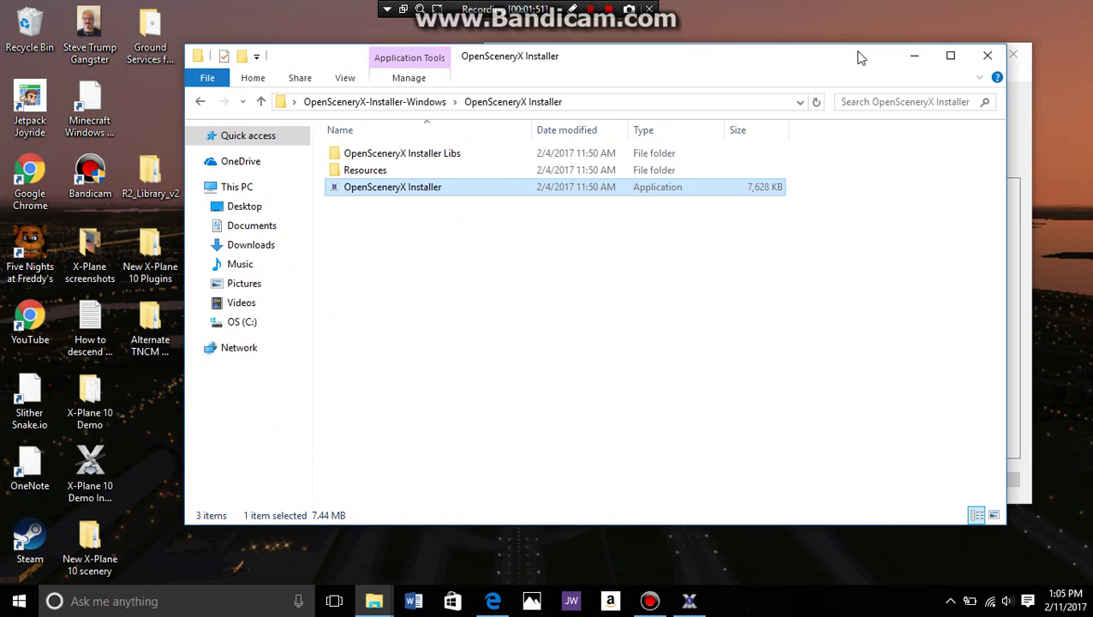
drag(861, 57, 865, 55)
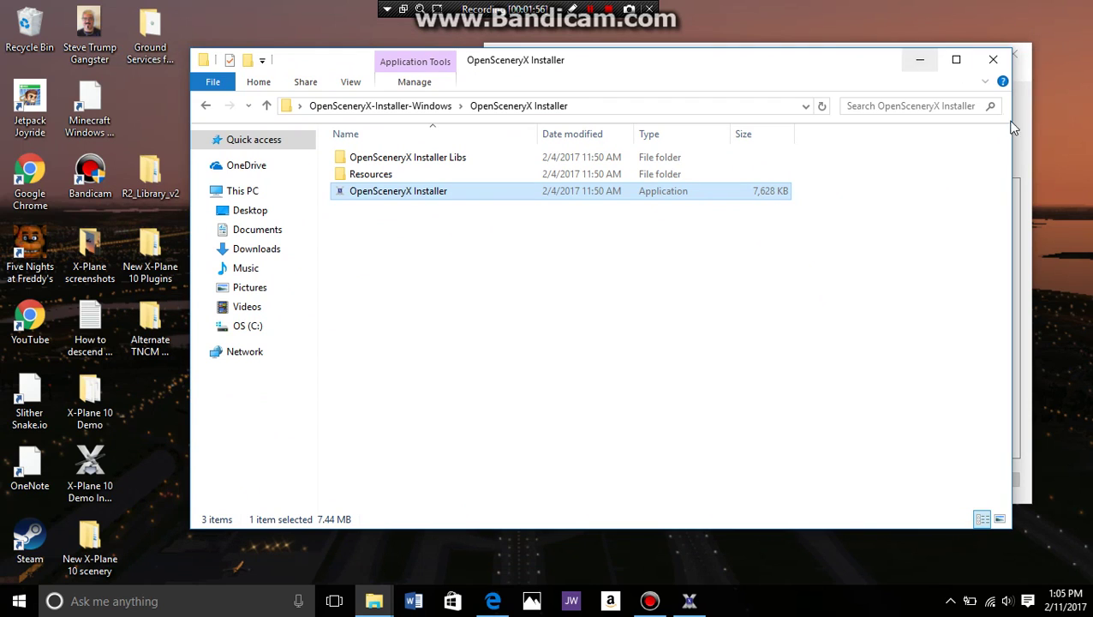
click(374, 600)
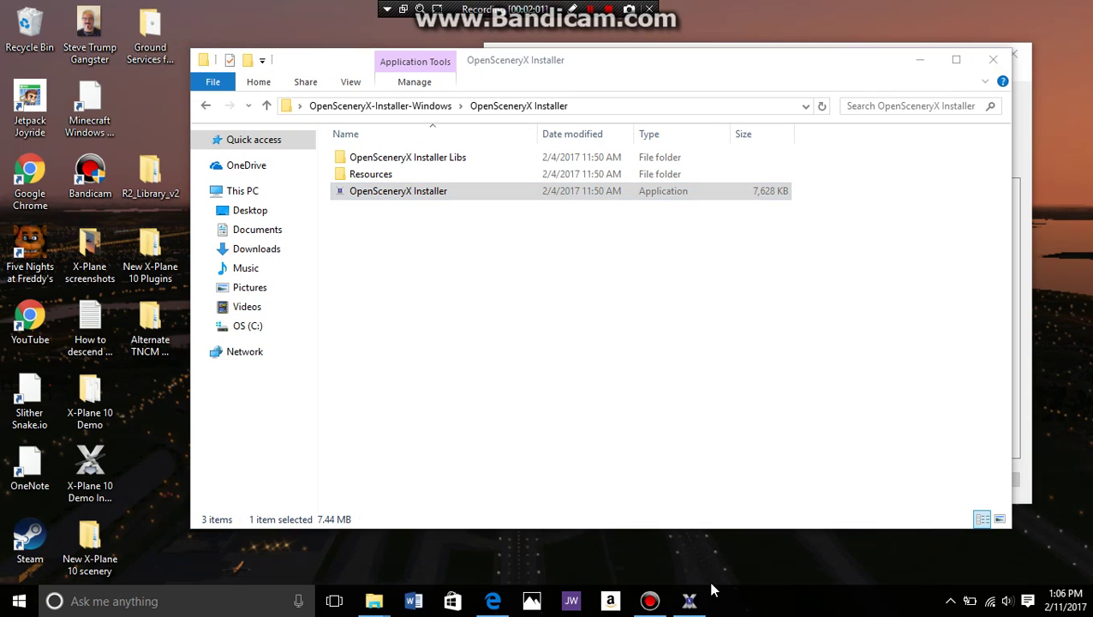
click(690, 599)
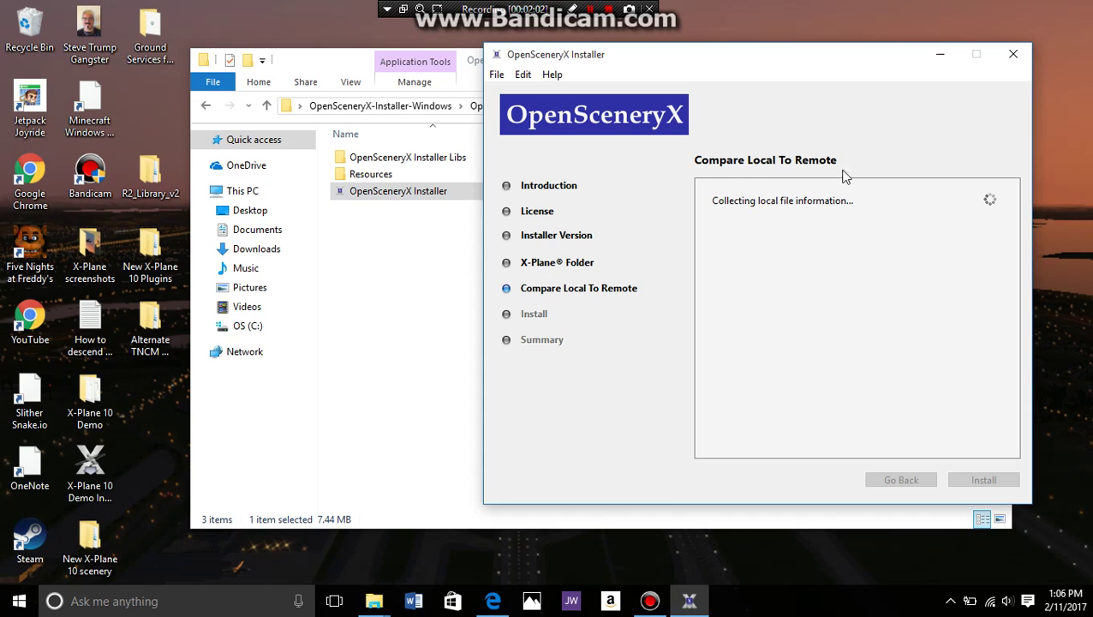
click(1014, 54)
Step: Tuck the installer desktop folder back into the icon grid and close its Explorer window
mouse_move(817, 64)
mouse_down()
mouse_move(812, 359)
mouse_move(825, 199)
mouse_move(834, 220)
mouse_up()
drag(648, 182, 214, 119)
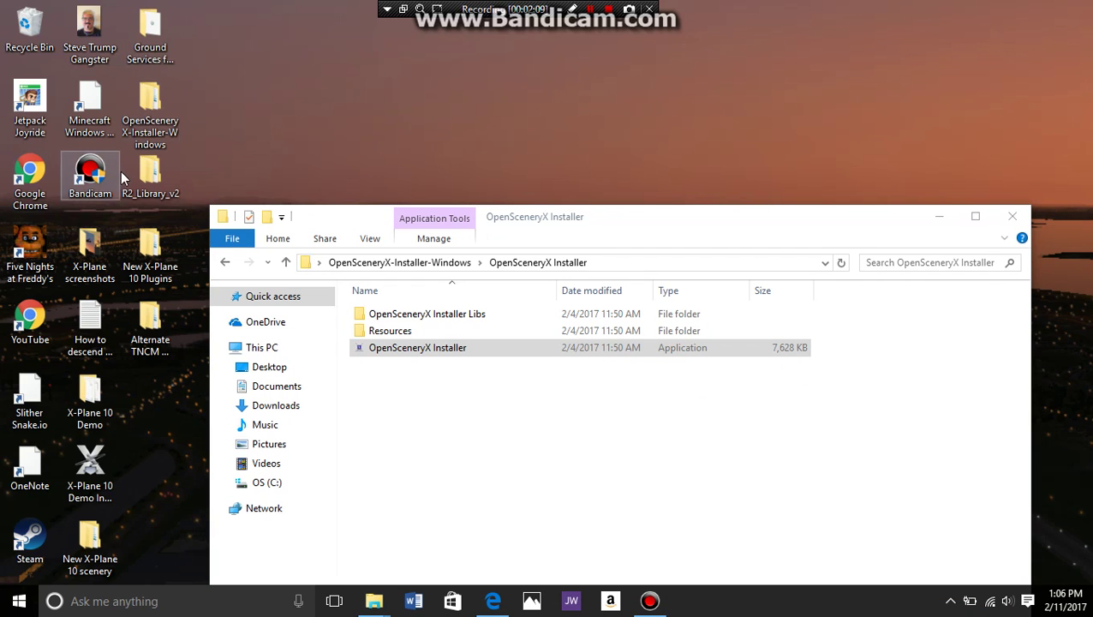
click(389, 147)
drag(683, 221, 668, 84)
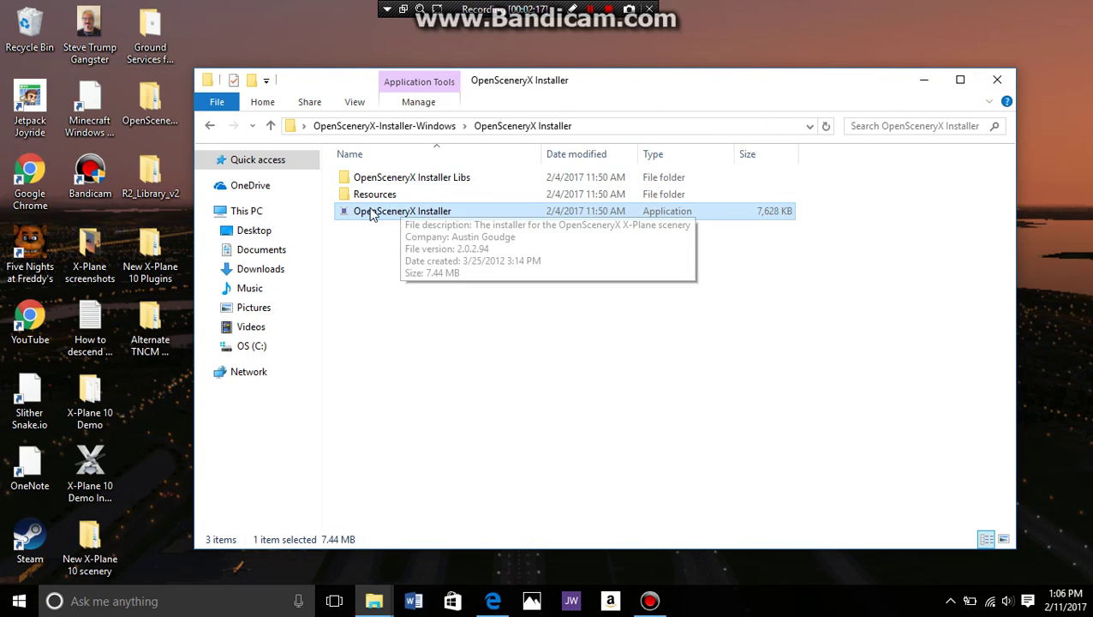
click(998, 80)
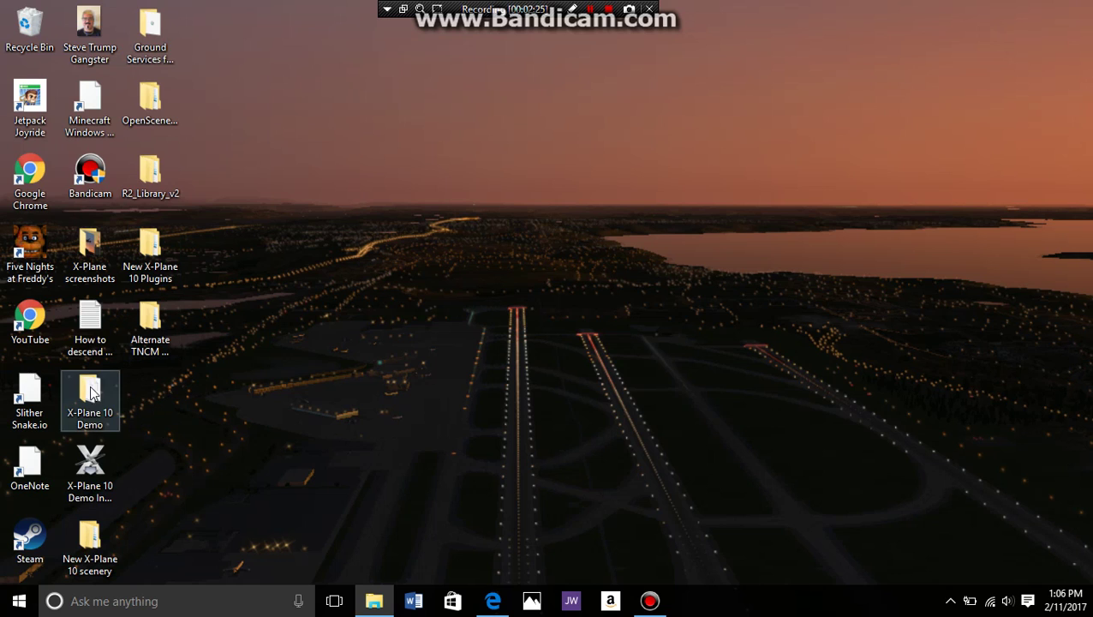
drag(90, 396, 692, 171)
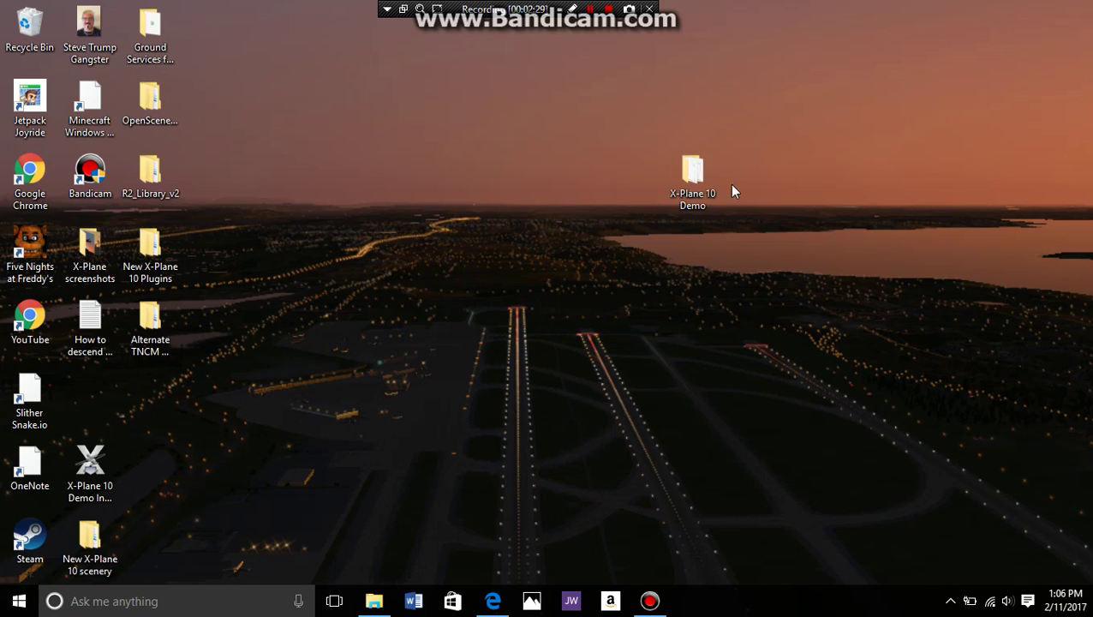
click(684, 176)
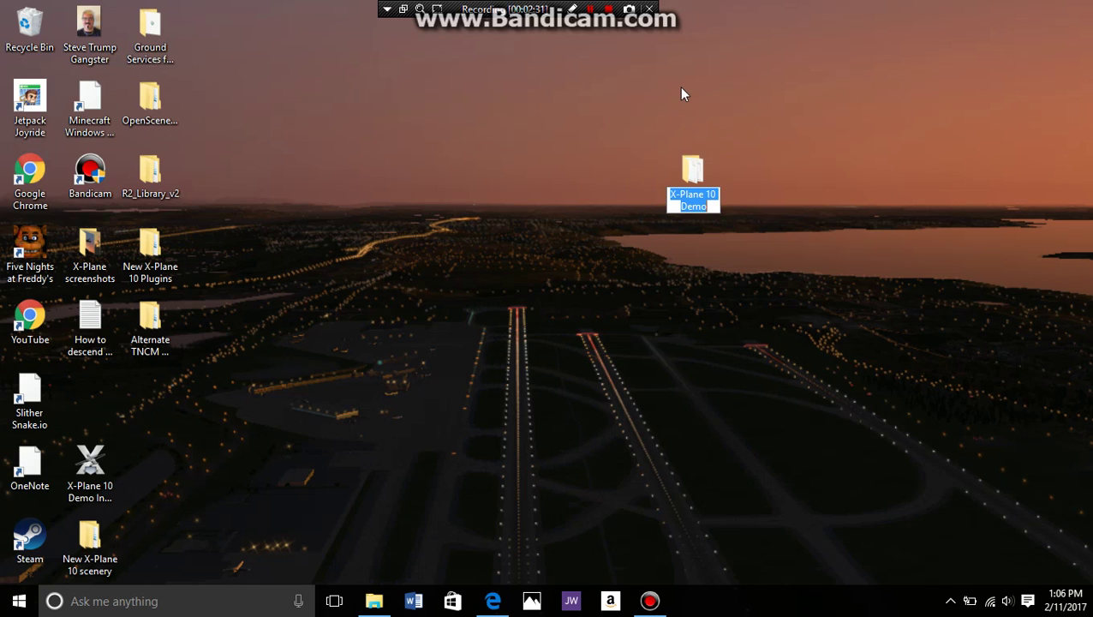
click(739, 185)
double_click(716, 174)
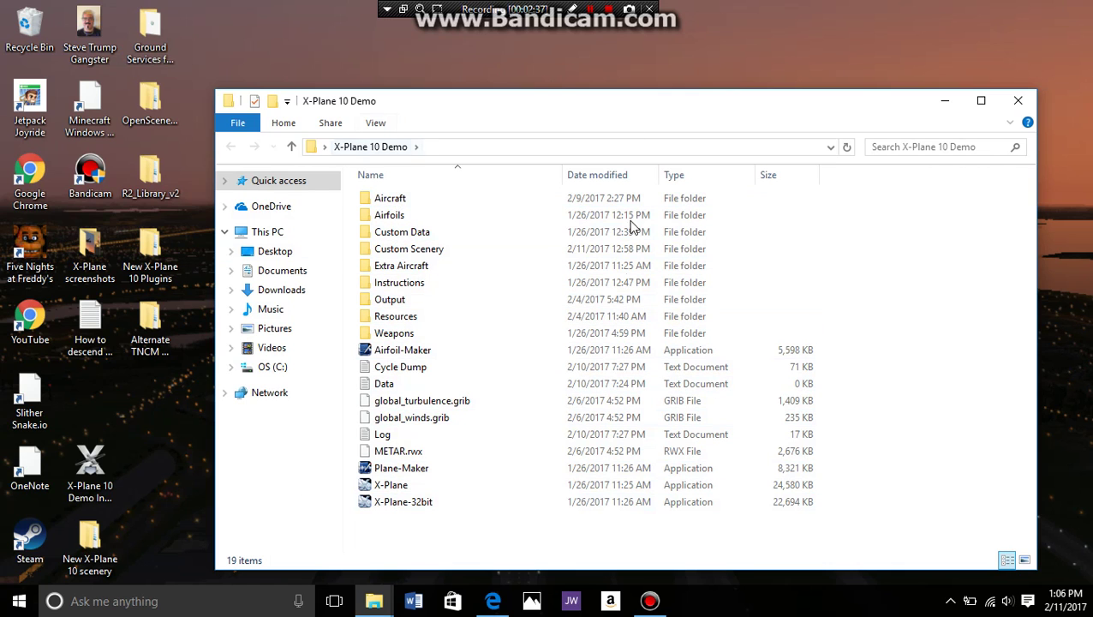
click(1018, 100)
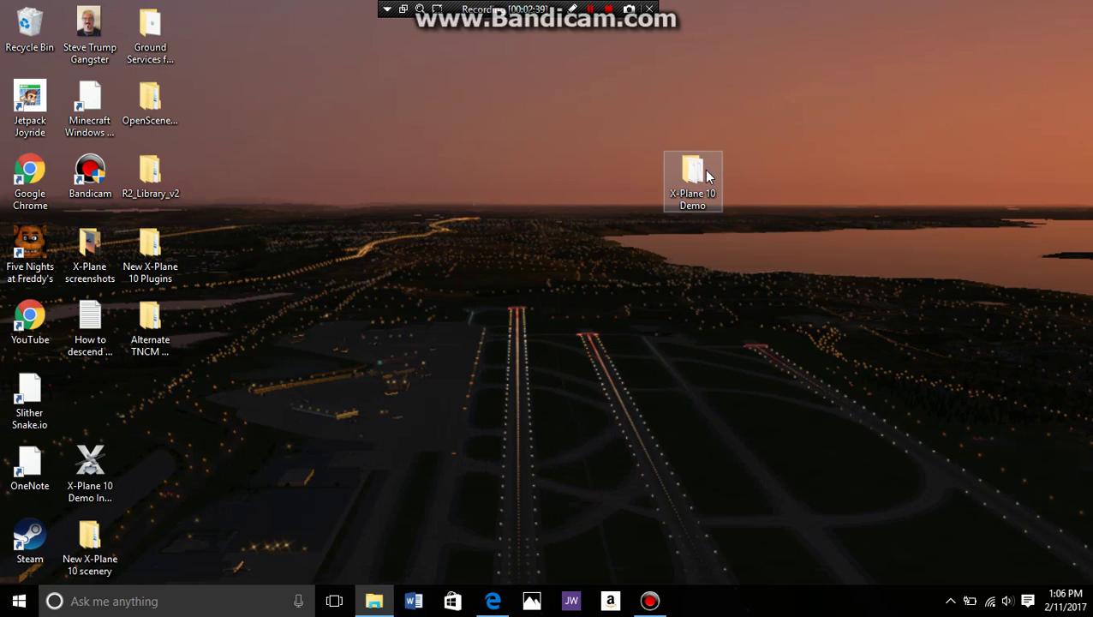
drag(693, 175, 104, 388)
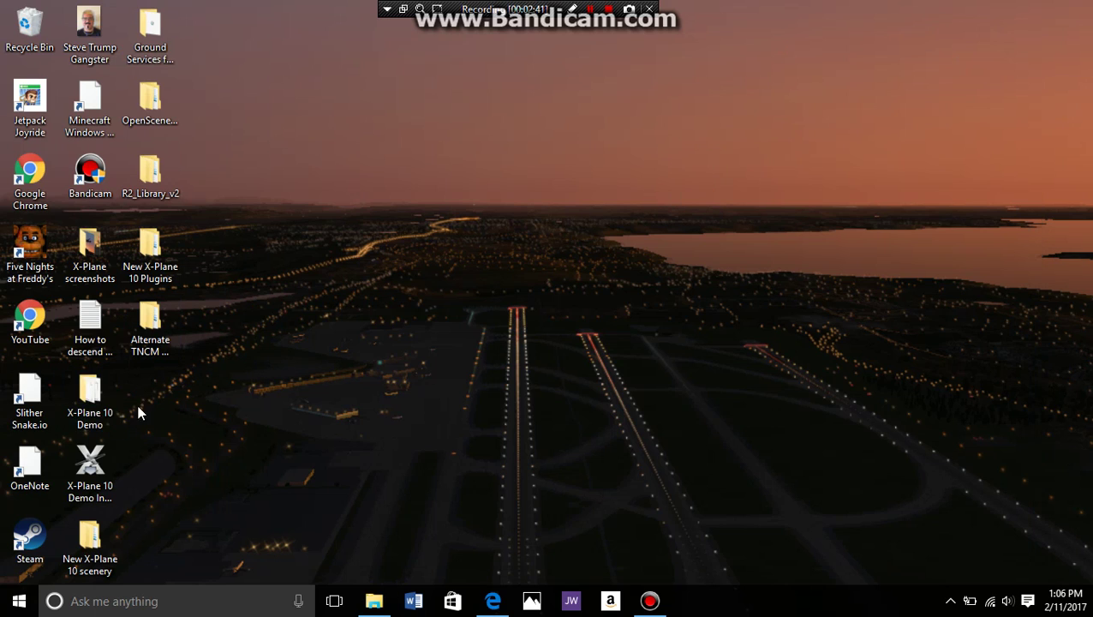